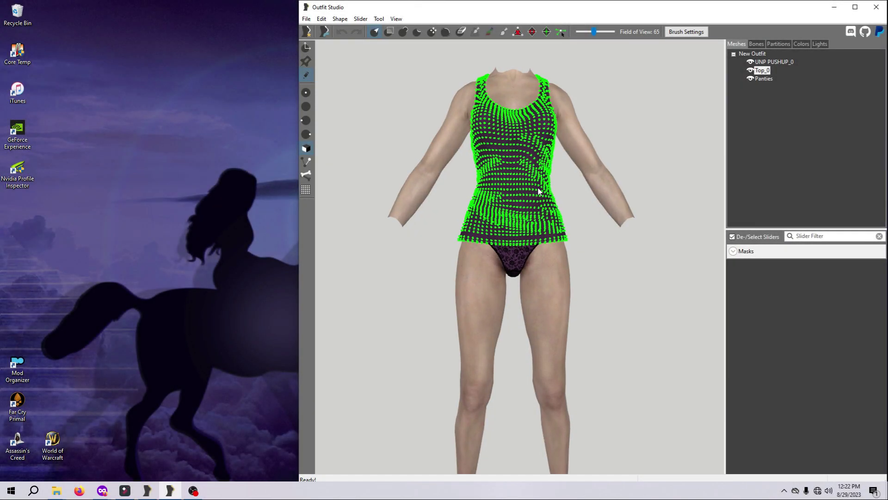
Step: Zoom into the top and turn on Show Wireframe to reveal its mesh triangles
scroll(532, 294, up, 6)
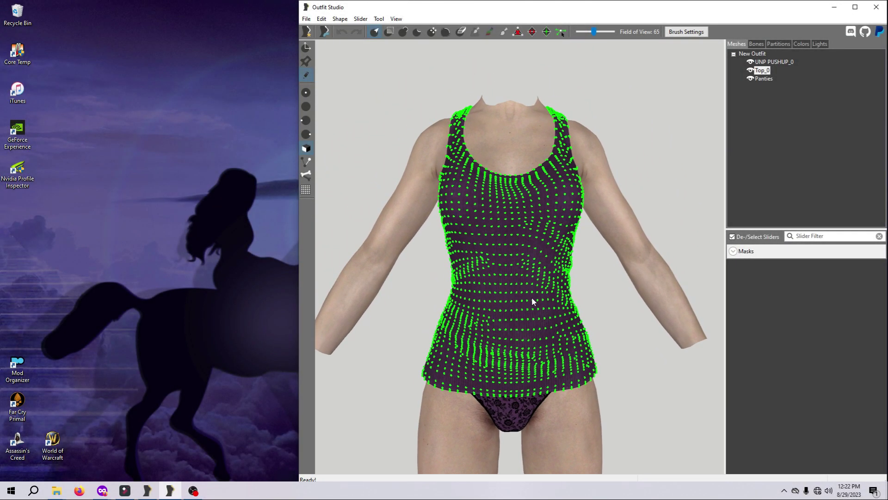
scroll(537, 298, down, 3)
scroll(543, 315, up, 6)
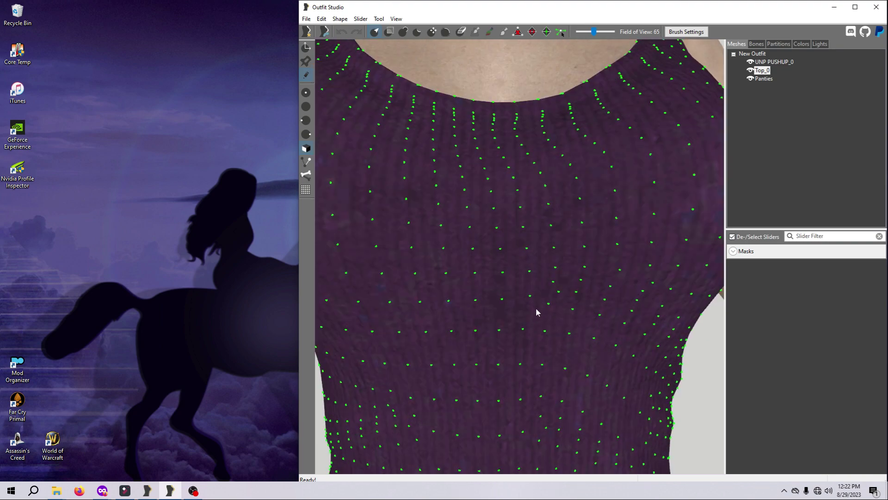
click(396, 18)
click(415, 133)
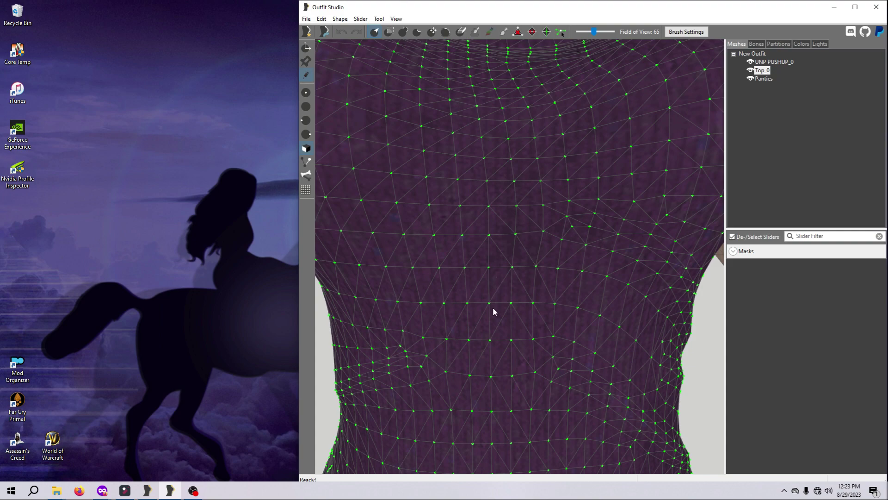
scroll(494, 310, up, 4)
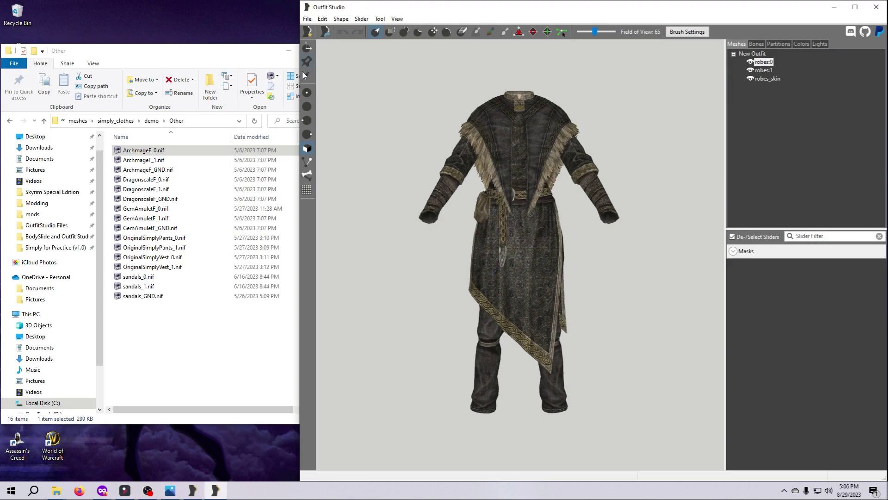
Step: Show vertex points, make robes:1 active, and hide robes:0 and robes_skin to isolate the fringe
click(306, 78)
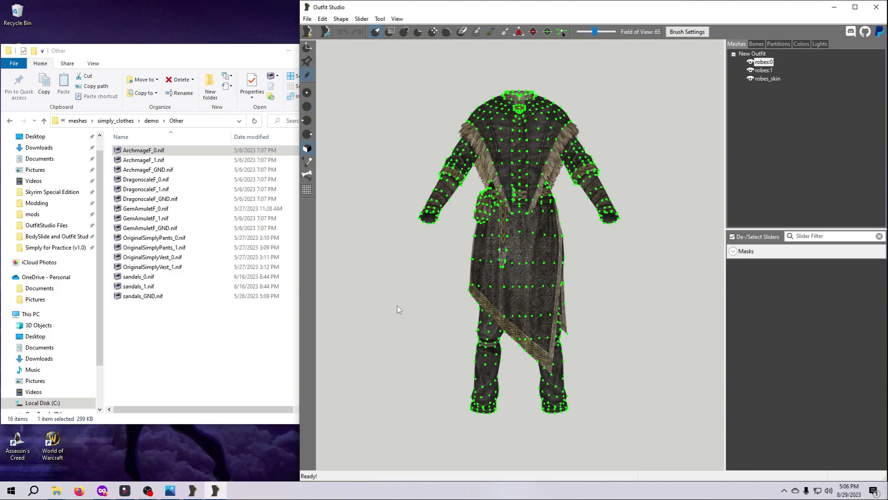
mouse_move(417, 310)
right_down()
mouse_move(537, 313)
mouse_move(412, 318)
right_up()
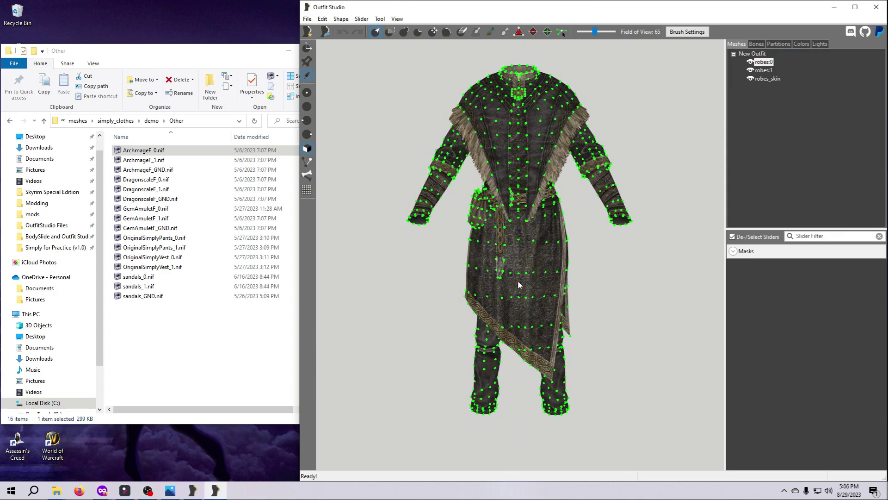
click(762, 71)
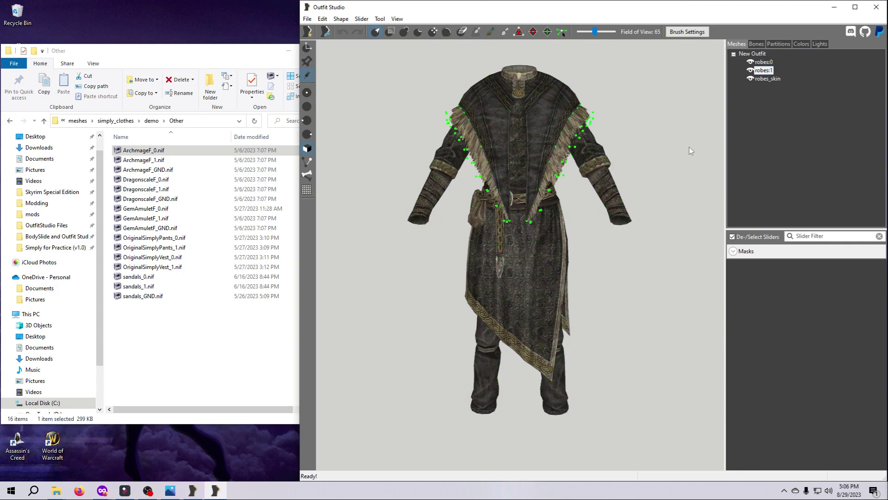
click(750, 62)
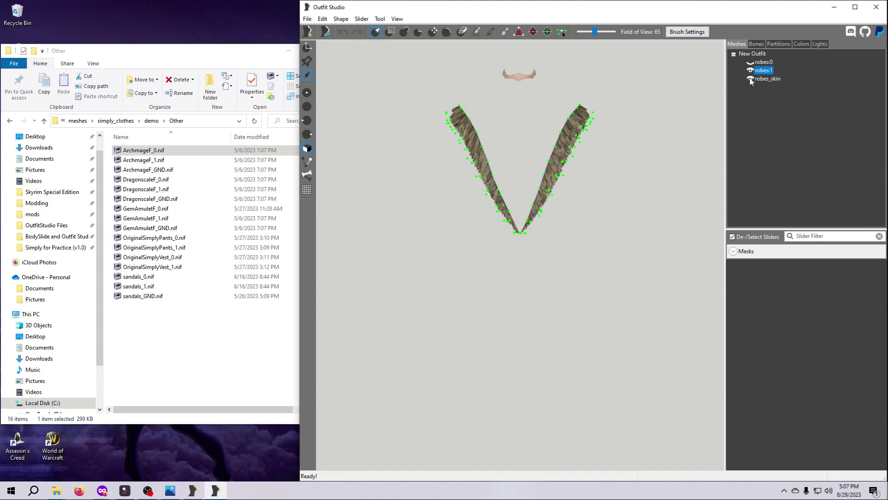
click(751, 79)
mouse_move(624, 283)
right_down()
mouse_move(558, 297)
mouse_move(476, 293)
mouse_move(559, 299)
mouse_move(621, 288)
right_up()
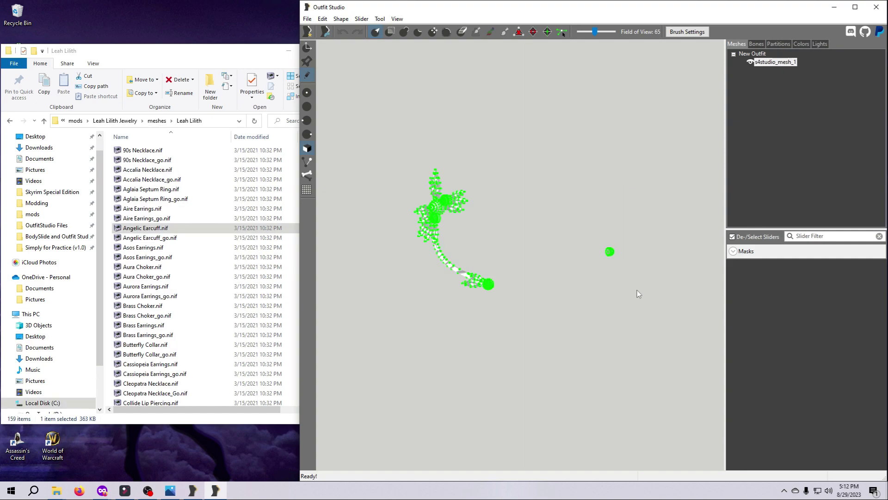
Step: Orbit the earcuff mesh around its vertical axis and zoom in and out to inspect it
right_drag(637, 289, 551, 295)
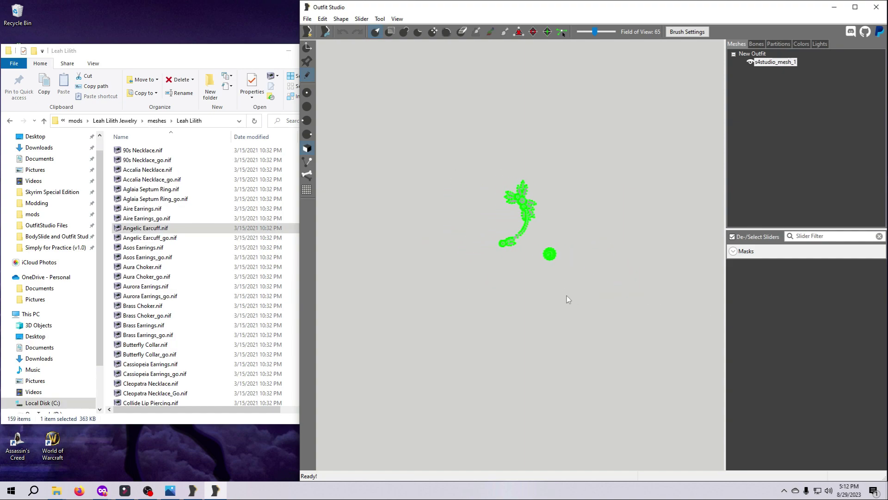
right_drag(568, 299, 367, 301)
scroll(410, 305, up, 2)
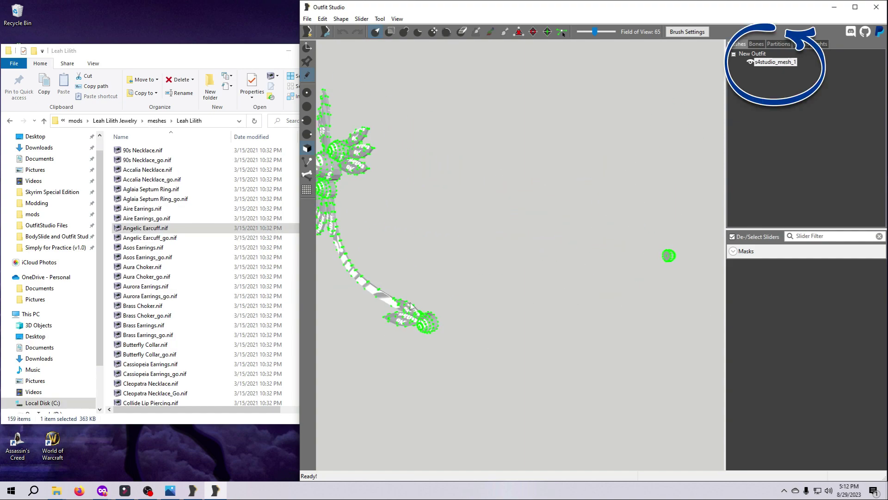
scroll(416, 303, down, 3)
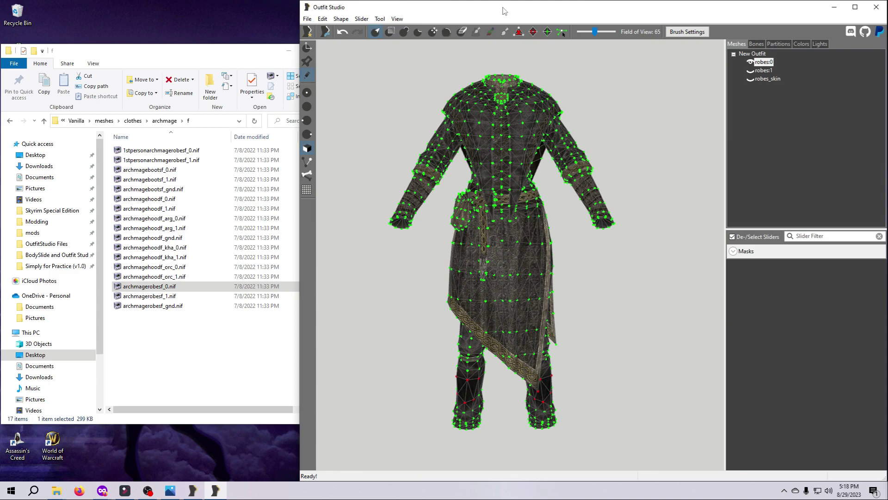
scroll(581, 323, up, 3)
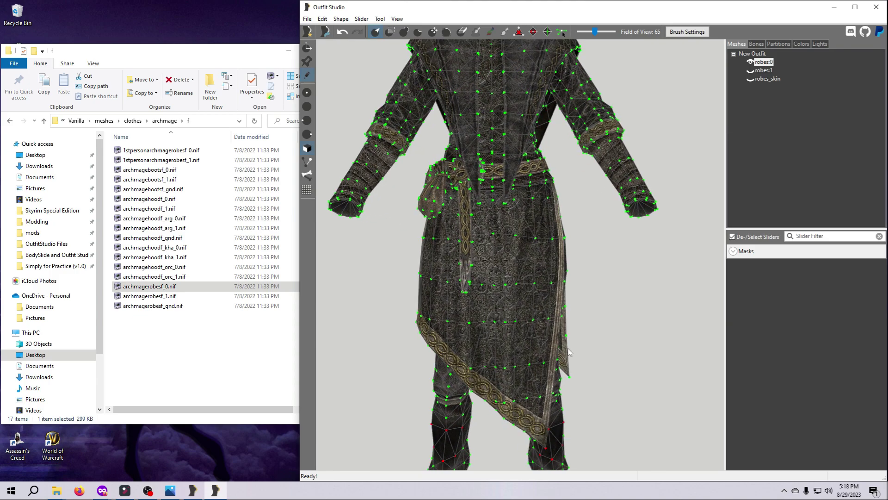
middle_drag(569, 352, 593, 116)
scroll(622, 223, up, 2)
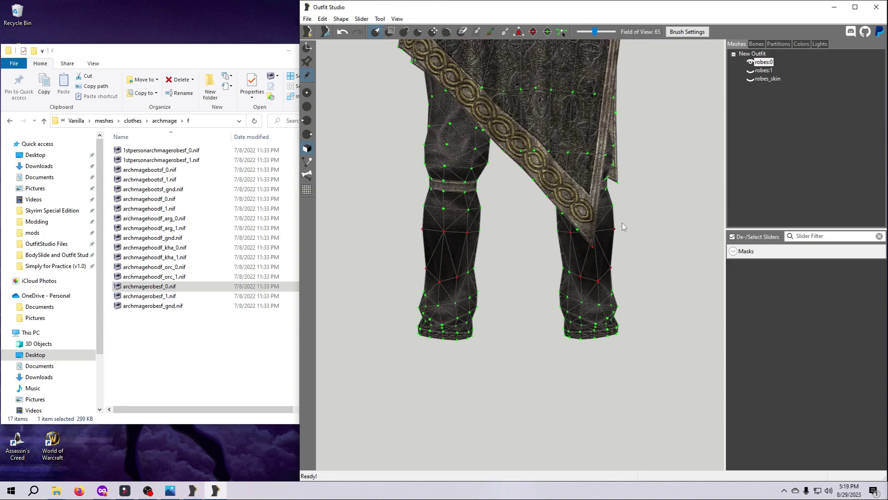
scroll(622, 223, up, 3)
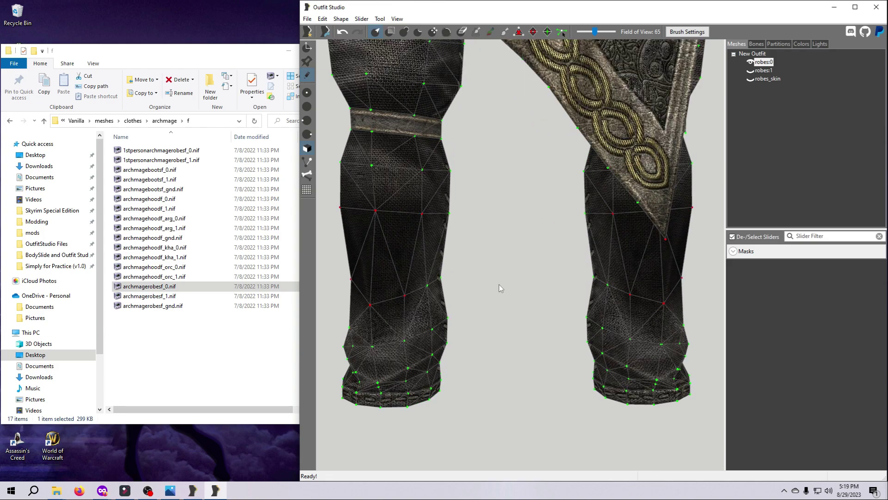
right_drag(500, 288, 526, 287)
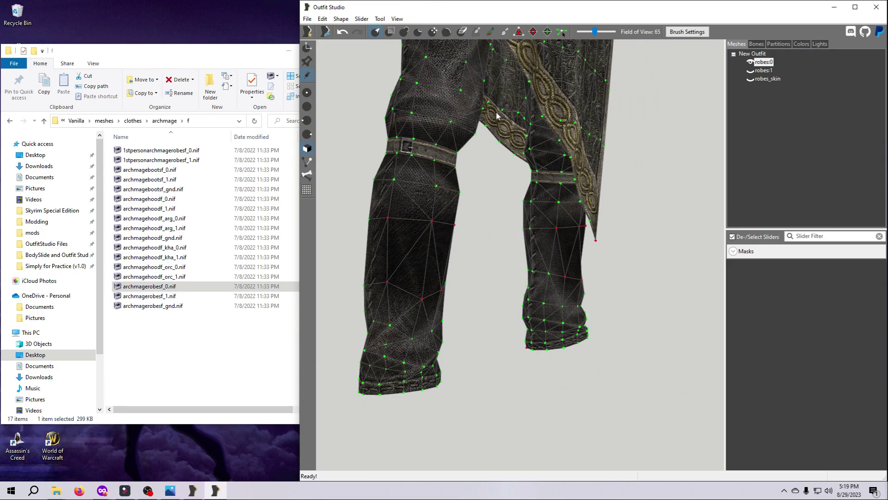
click(379, 19)
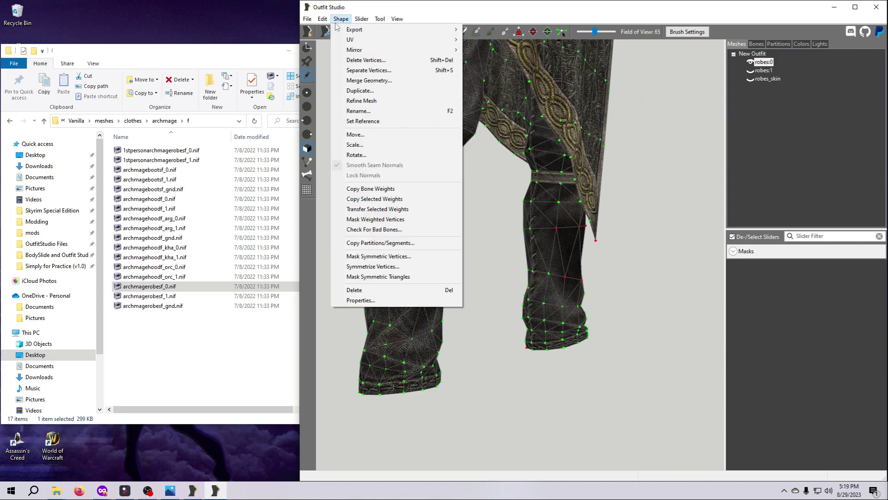
Step: Delete the masked robe vertices, clear the mask, and orbit to inspect the two remaining panels
click(347, 60)
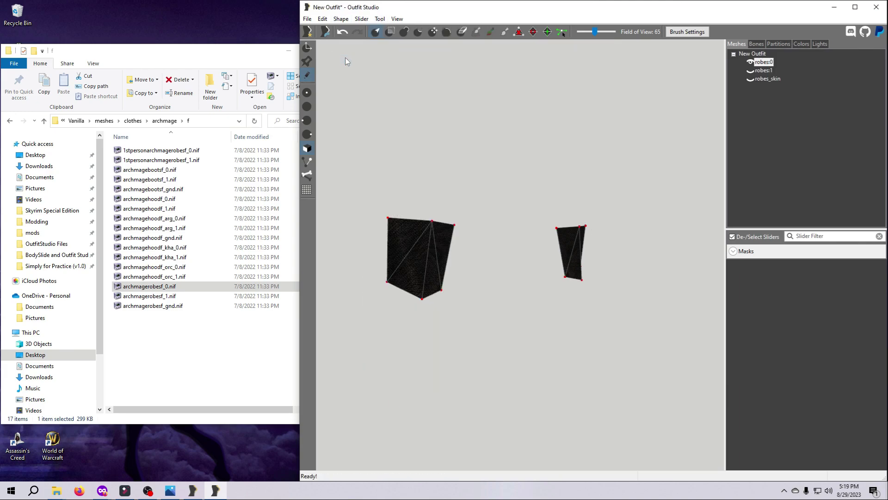
click(379, 19)
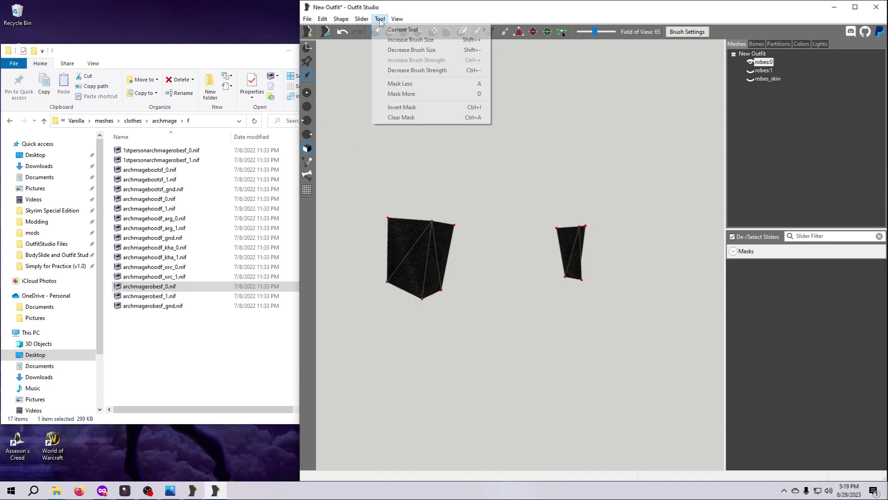
click(398, 118)
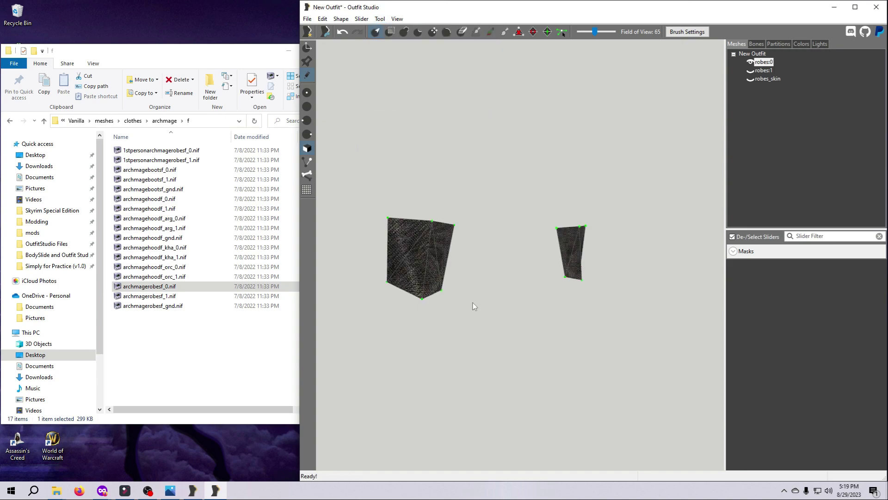
scroll(473, 305, up, 2)
right_drag(460, 308, 547, 316)
scroll(567, 307, up, 3)
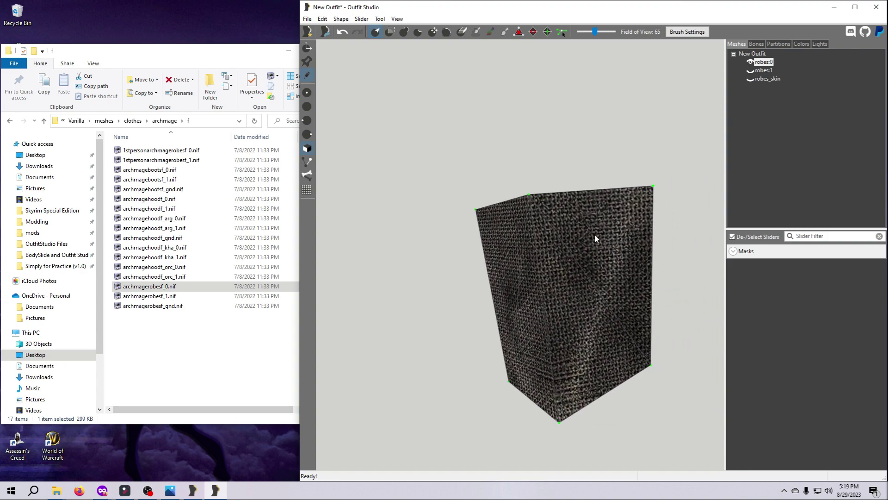
scroll(564, 312, down, 3)
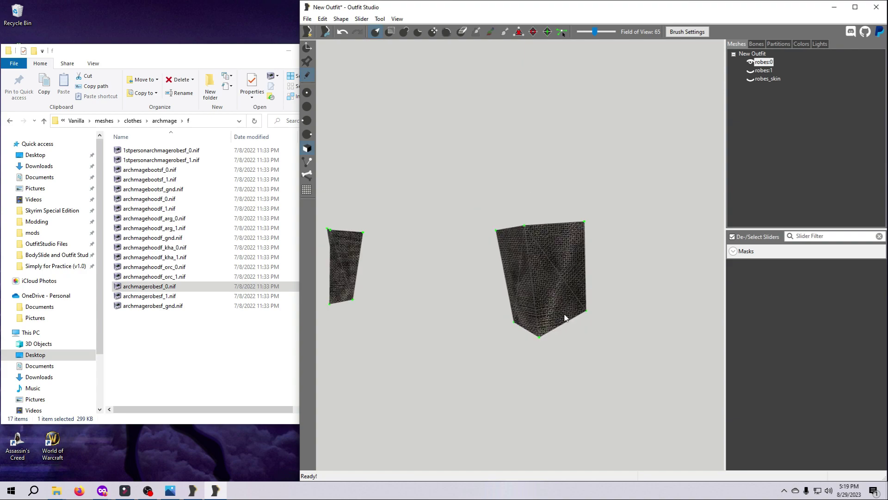
mouse_move(564, 313)
right_down()
mouse_move(461, 312)
mouse_move(520, 314)
mouse_move(617, 299)
mouse_move(481, 313)
mouse_move(555, 308)
right_up()
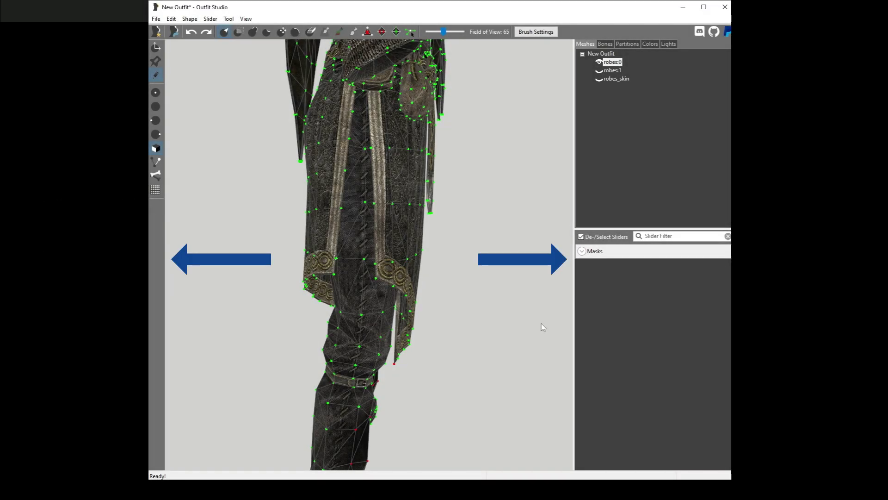
Step: Orbit the full robes:0 mesh to show more of its front
right_drag(542, 323, 380, 325)
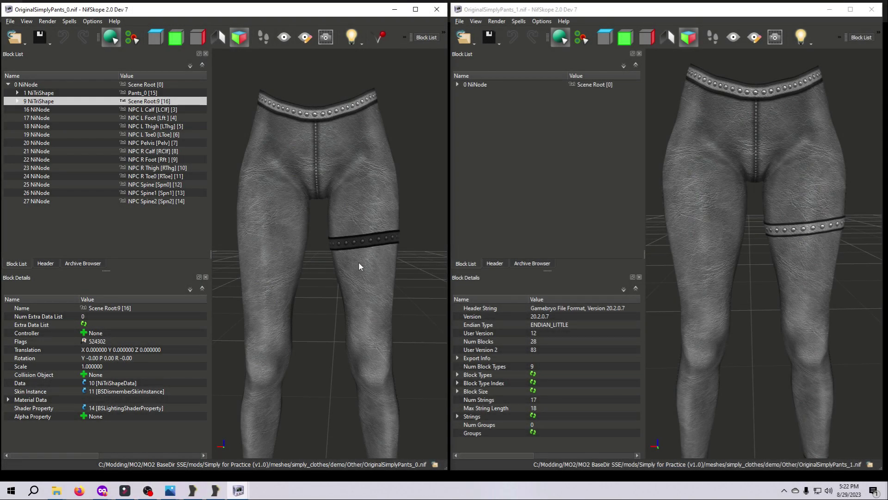
Step: Turn the pants model slightly in NifSkope
mouse_move(359, 262)
mouse_down()
mouse_move(400, 262)
mouse_move(242, 266)
mouse_move(351, 265)
mouse_up()
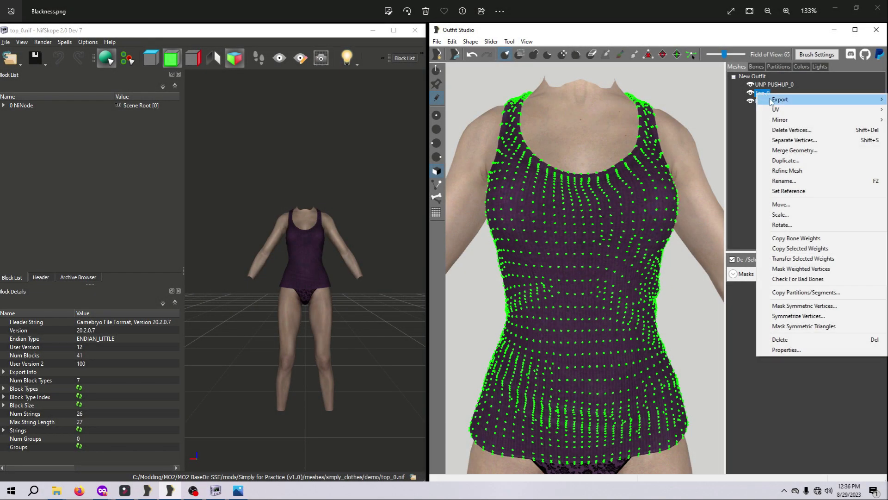
Step: Open the top's UV layout in Outfit Studio, then in NifSkope's Edit UV for the 29 BSTriShape
mouse_move(774, 111)
click(738, 112)
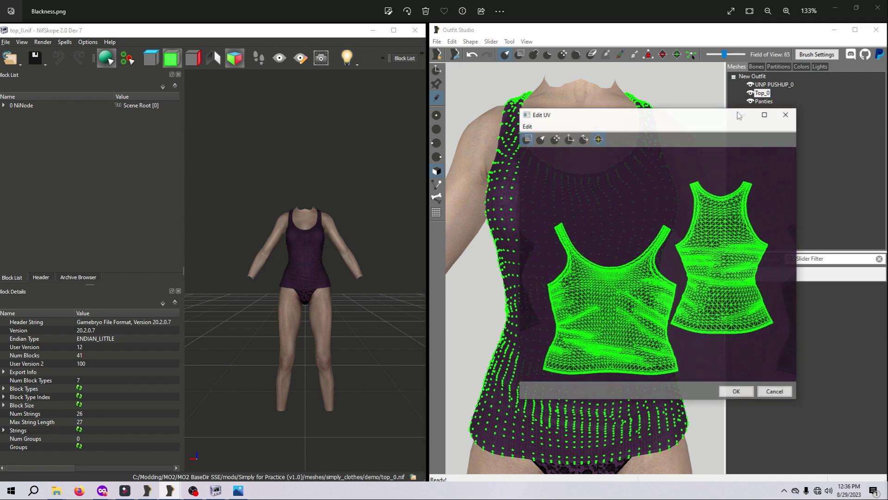
click(306, 245)
right_click(309, 244)
mouse_move(333, 303)
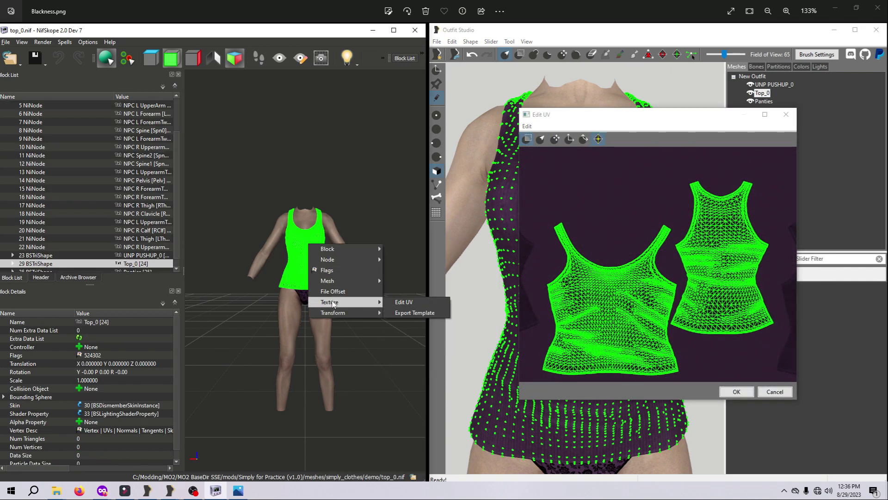
click(403, 302)
click(440, 279)
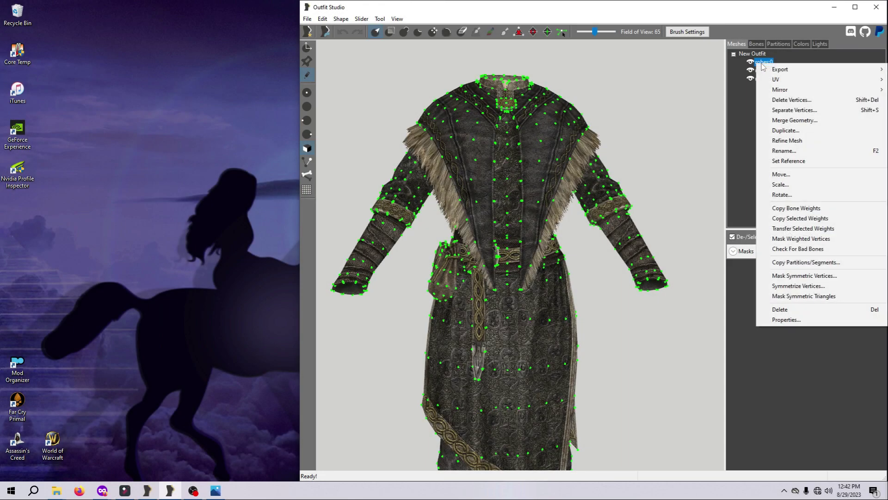
Step: Open the robe's UV layout, enlarge the Edit UV window, then cancel without changes
mouse_move(777, 80)
click(736, 78)
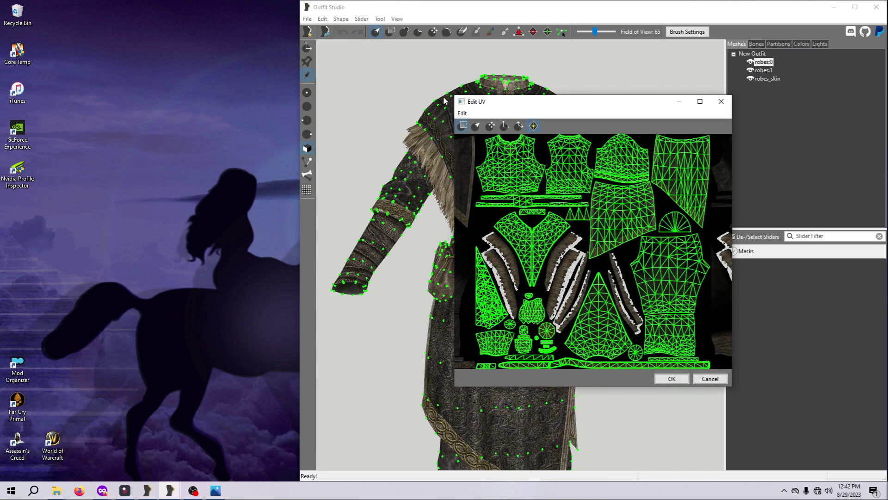
drag(453, 95, 312, 6)
drag(732, 387, 877, 468)
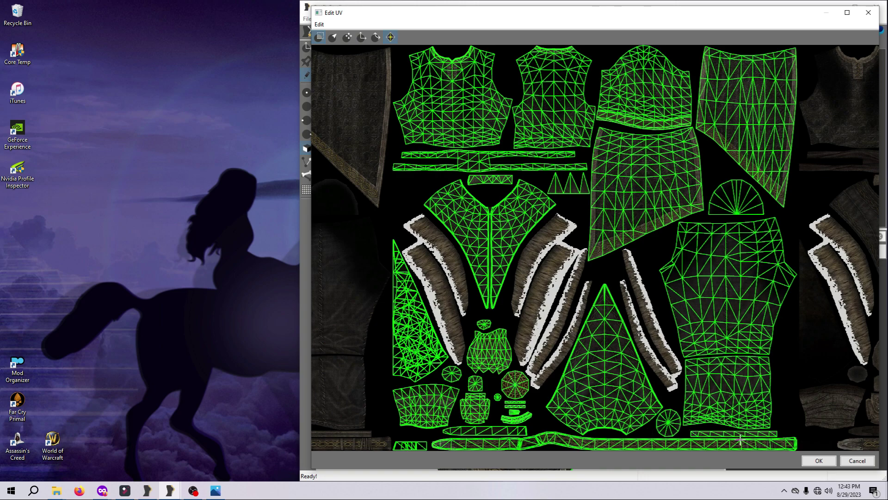
click(850, 463)
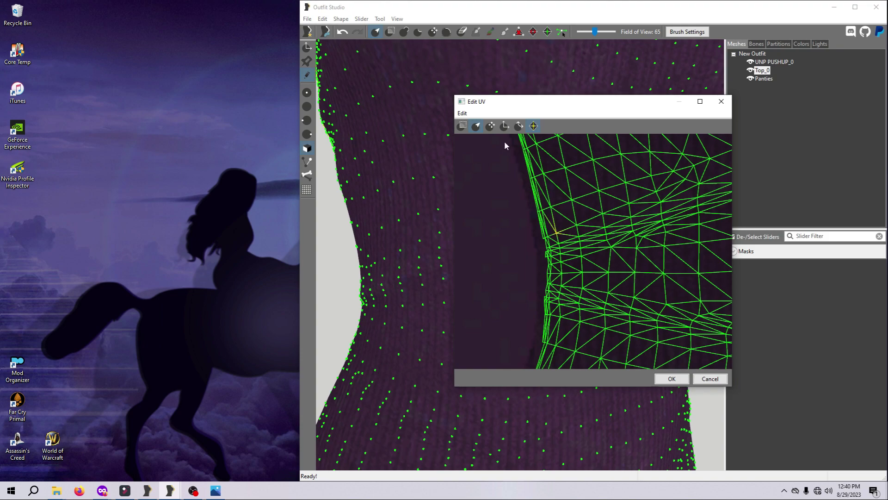
Step: Switch to moving UV points and drag one Top_0 UV vertex to a new spot
click(492, 127)
drag(557, 235, 524, 240)
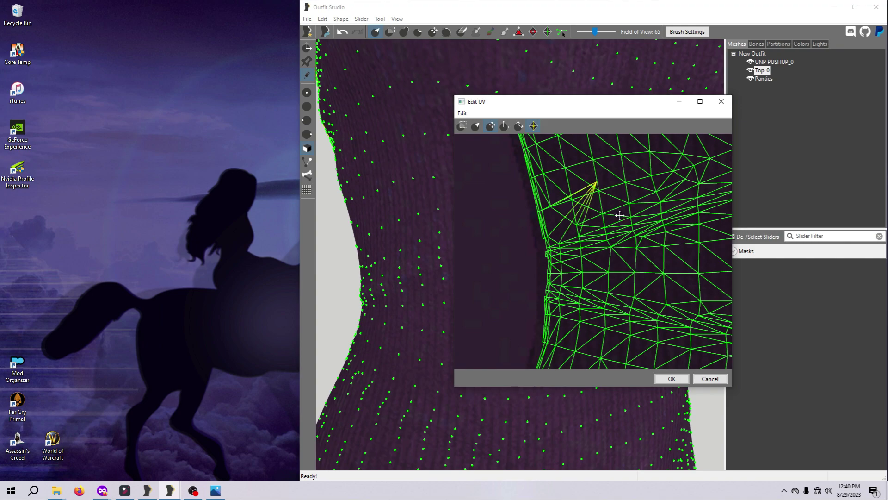
Step: Pull the Top_0 UV vertex down-left to distort the map, then return it near its original spot
drag(596, 184, 512, 254)
mouse_move(526, 245)
mouse_down()
mouse_move(644, 200)
mouse_move(536, 220)
mouse_move(590, 186)
mouse_move(533, 276)
mouse_move(499, 234)
mouse_move(637, 203)
mouse_move(550, 185)
mouse_move(597, 181)
mouse_move(636, 247)
mouse_move(596, 184)
mouse_move(556, 224)
mouse_up()
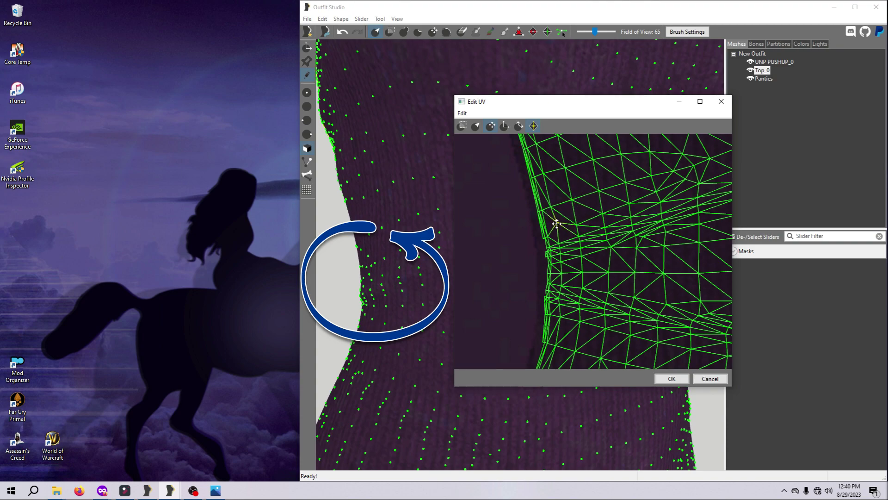